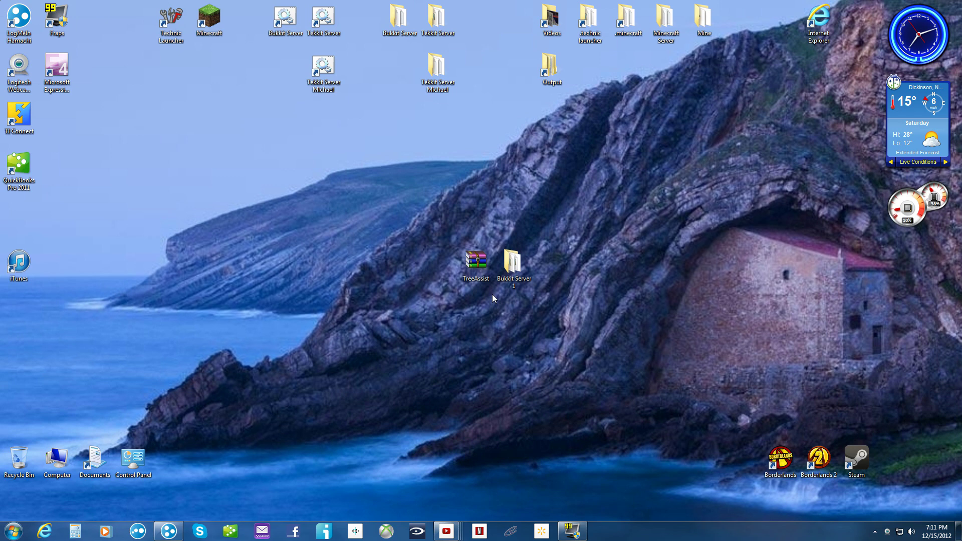
# - Launch Internet Explorer from the taskbar
pyautogui.click(44, 530)
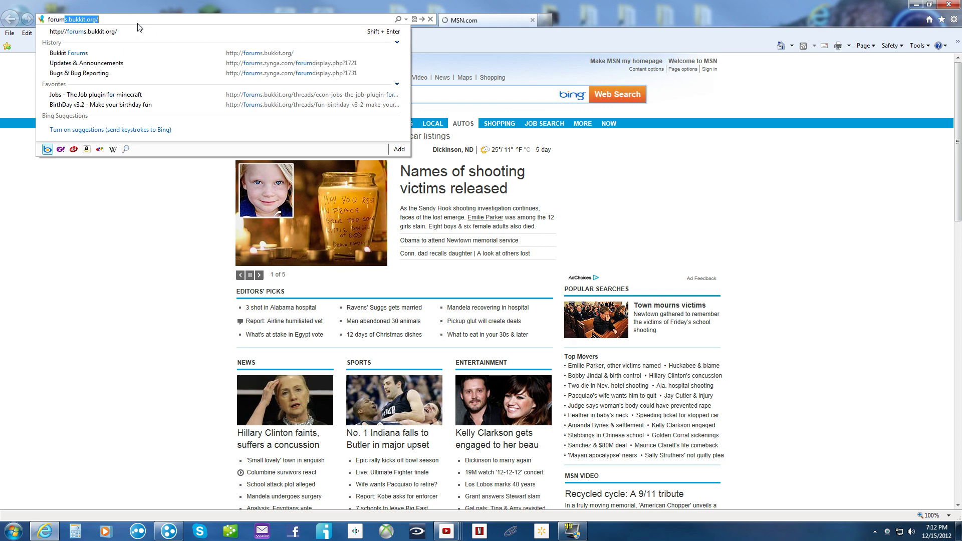
# - Go to forums.bukkit.org, correcting the mistyped address ending first
pyautogui.write('ukkit.eo')
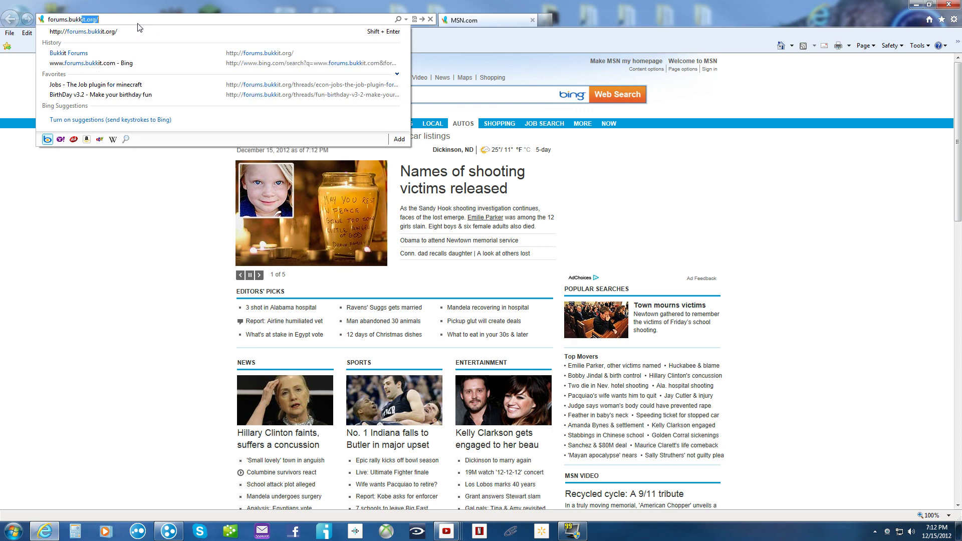
pyautogui.press('BackSpace')
pyautogui.press('BackSpace')
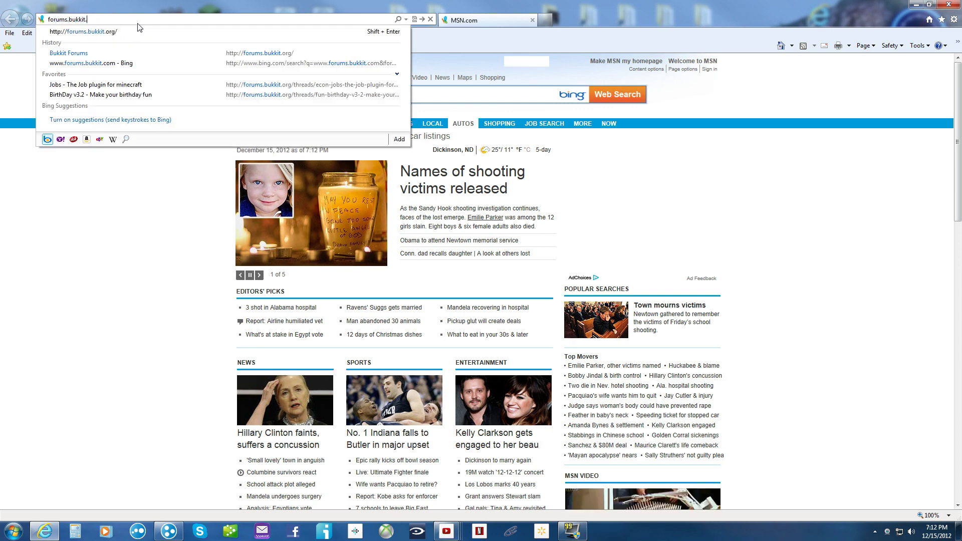
pyautogui.write('org/')
pyautogui.press('Return')
pyautogui.write('tree a')
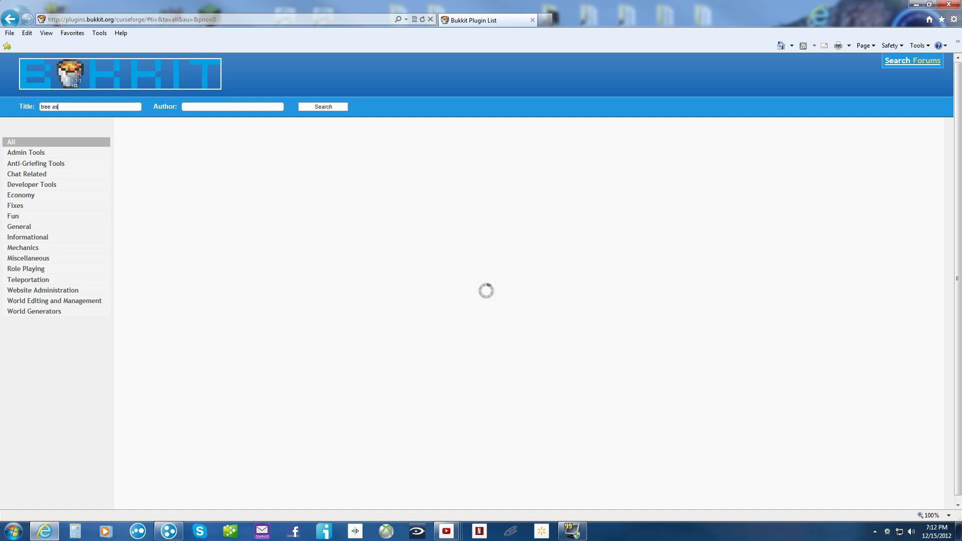
# - Search the plugin list for 'tree assist' and look over the Tree Assist overview page
pyautogui.write('sist')
pyautogui.press('Return')
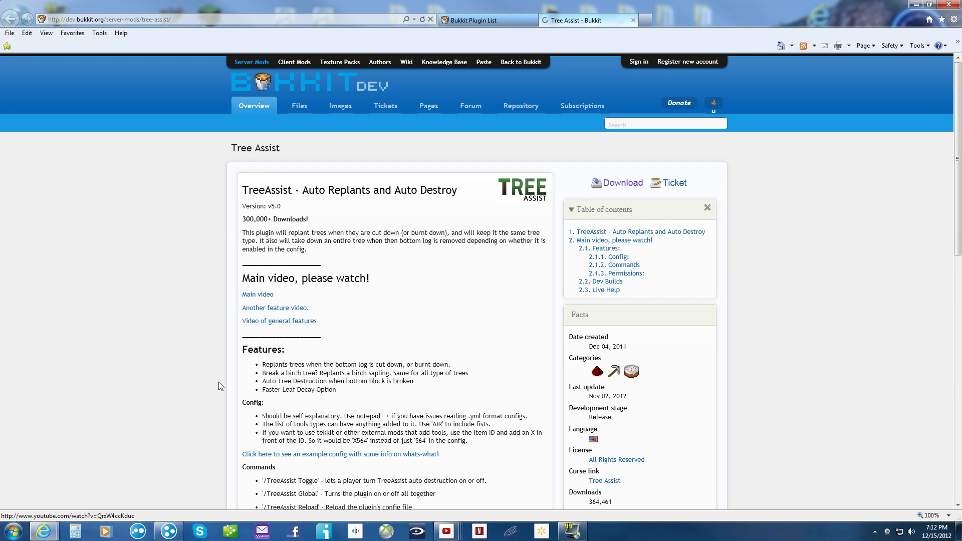
pyautogui.scroll(-2, 220, 386)
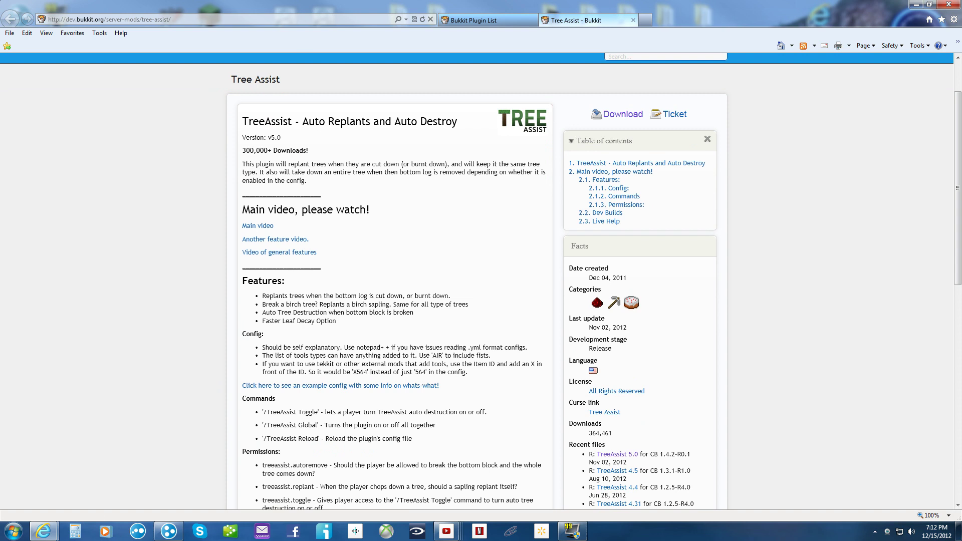
pyautogui.scroll(2, 189, 421)
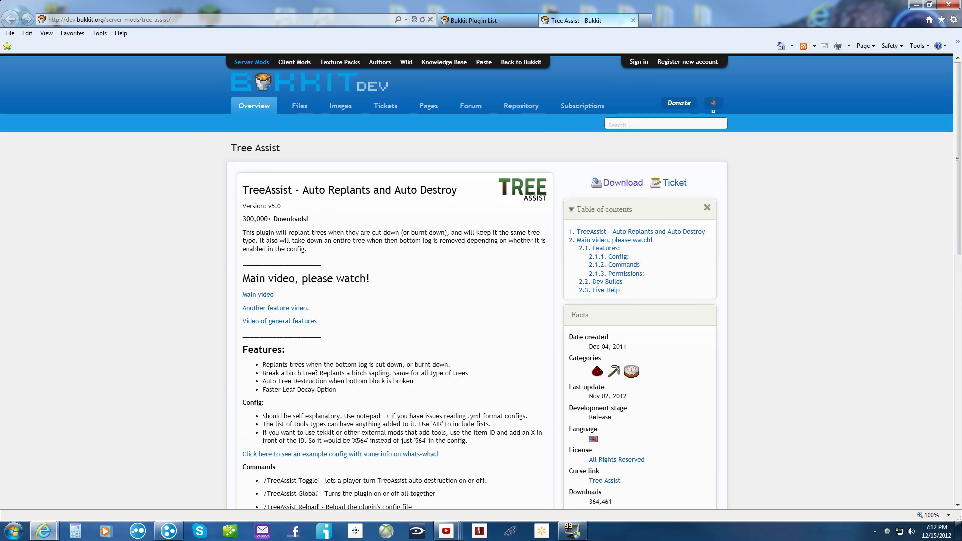
# - Save TreeAssist.jar version 5.0 to the Desktop, overwriting the existing copy
pyautogui.click(631, 184)
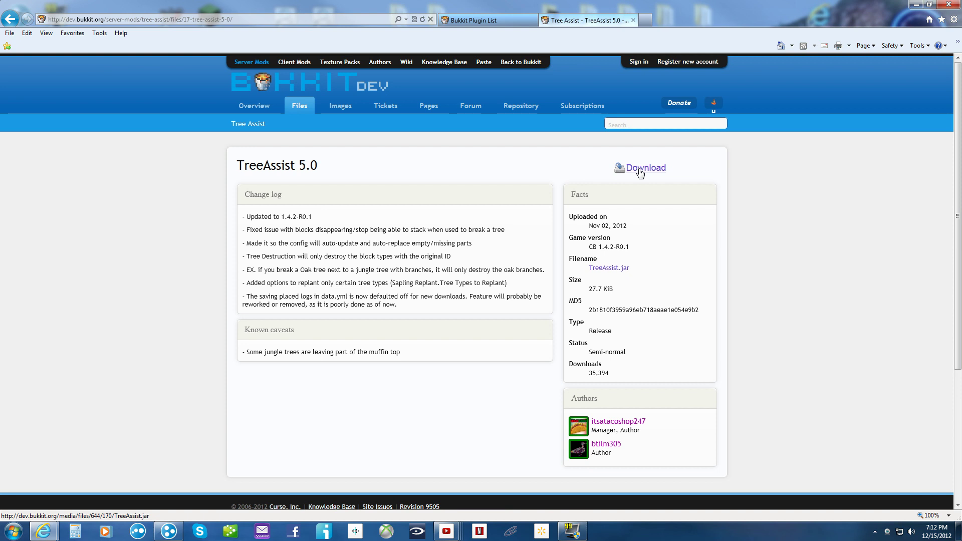
pyautogui.click(640, 172)
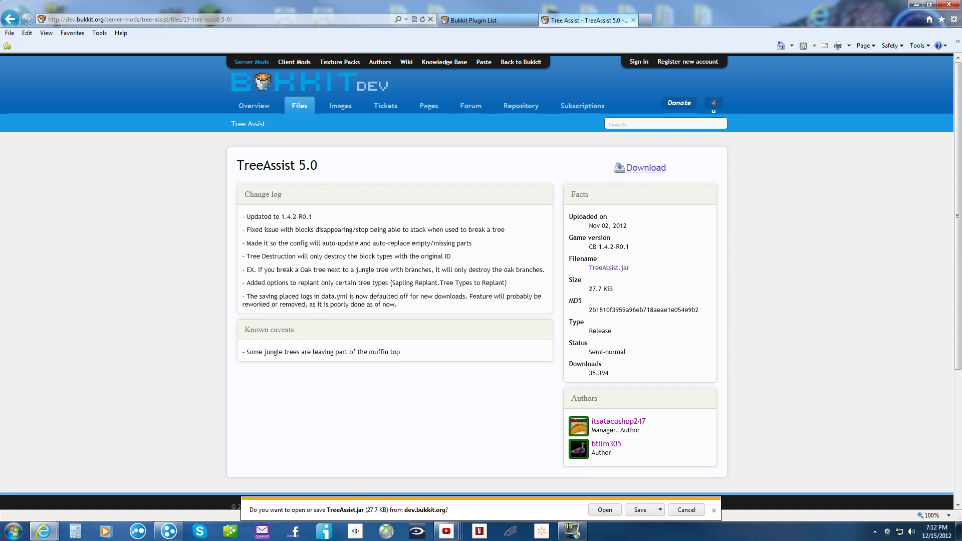
pyautogui.click(660, 509)
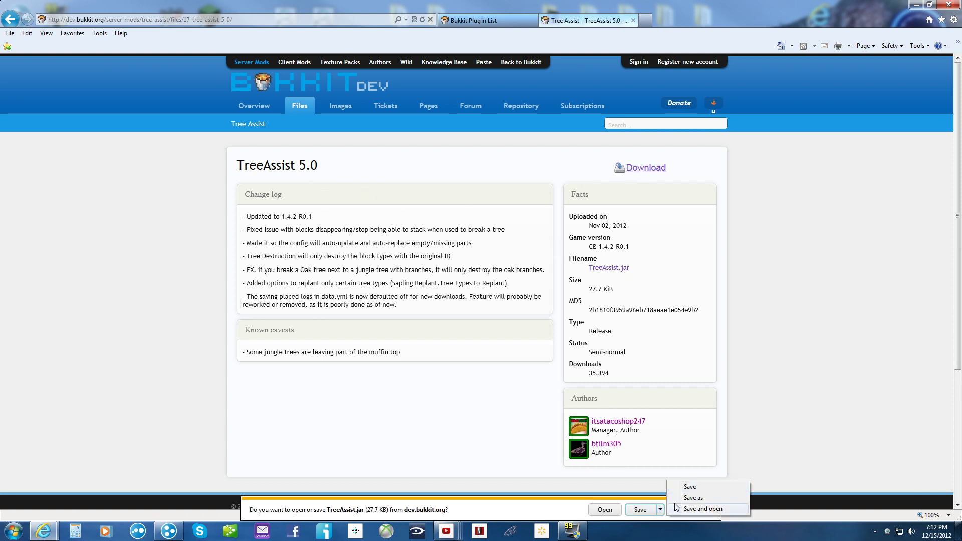
pyautogui.click(692, 498)
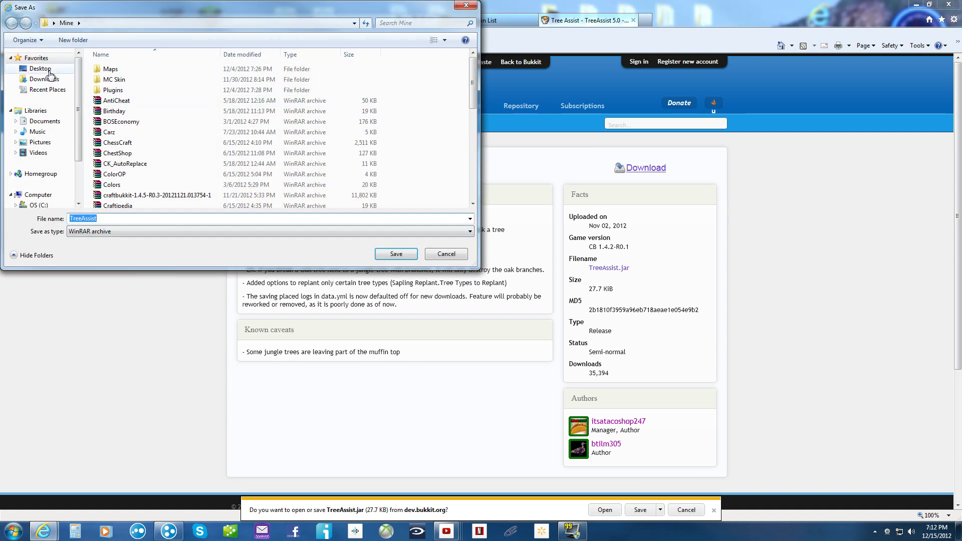
pyautogui.click(50, 70)
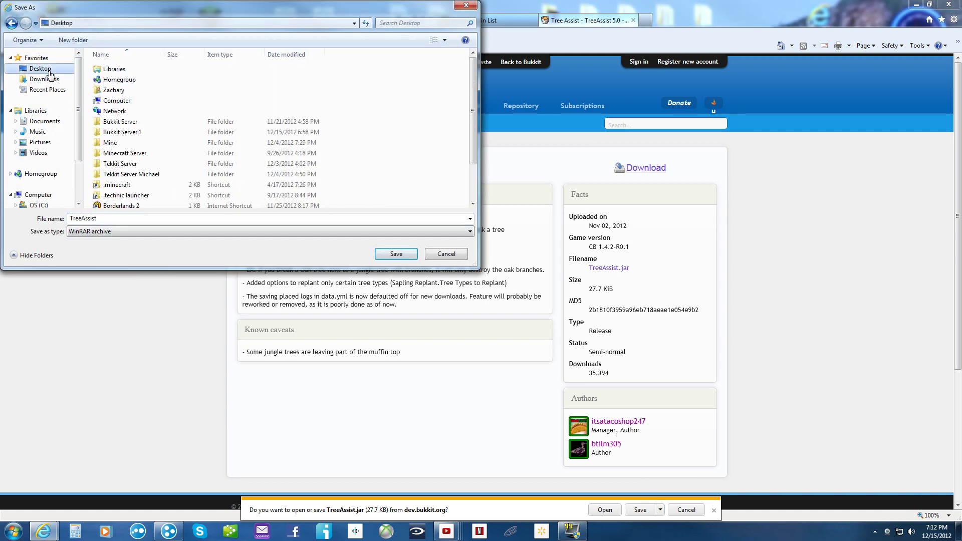
pyautogui.click(397, 255)
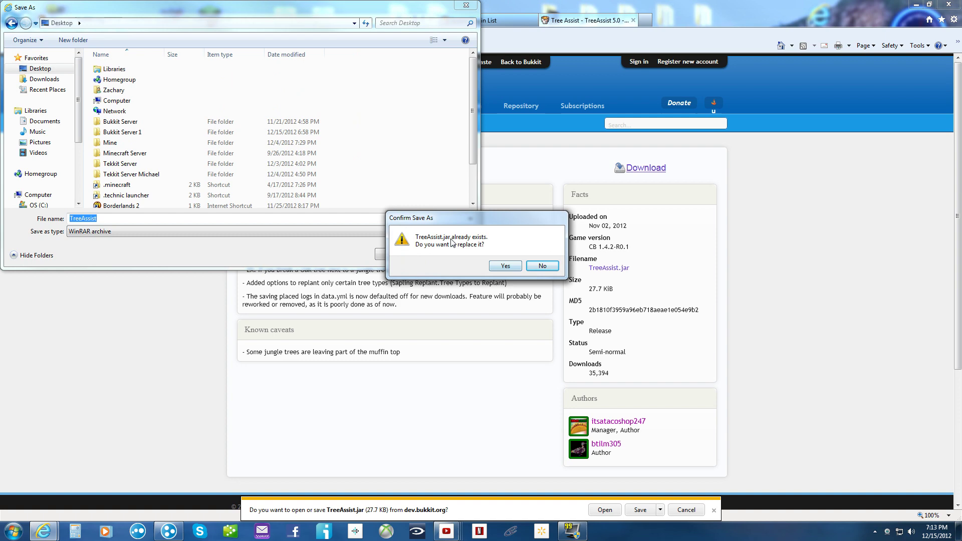
pyautogui.click(510, 264)
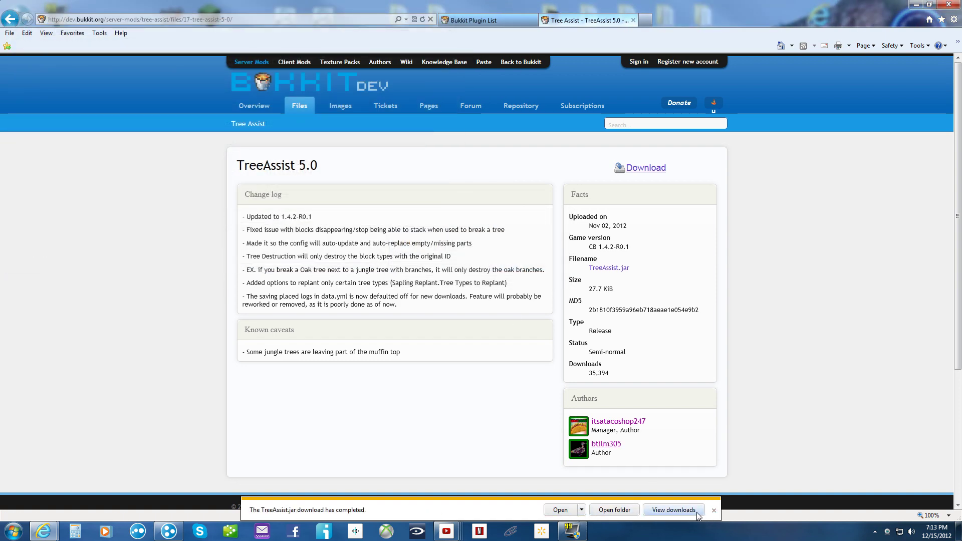
# - Dismiss the download notice and close Internet Explorer
pyautogui.click(713, 511)
pyautogui.click(633, 20)
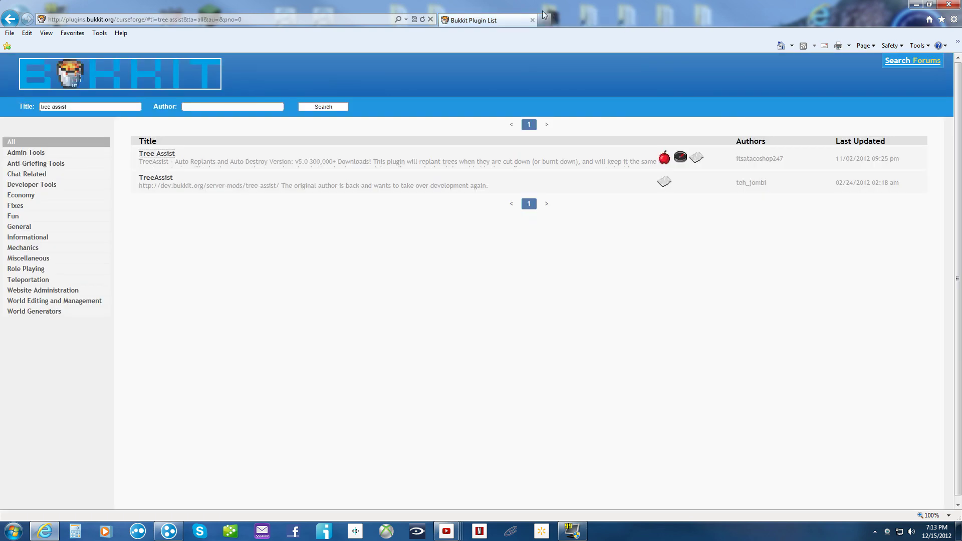
pyautogui.click(532, 20)
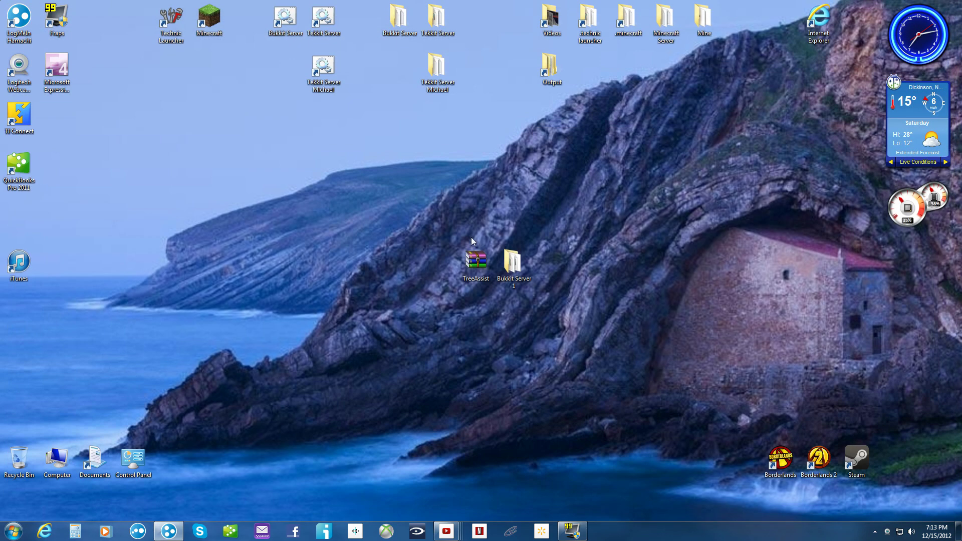
# - Move TreeAssist.jar from the desktop into Bukkit Server 1's plugins folder, then return to Bukkit Server 1
pyautogui.rightClick(478, 262)
pyautogui.click(510, 393)
pyautogui.doubleClick(512, 263)
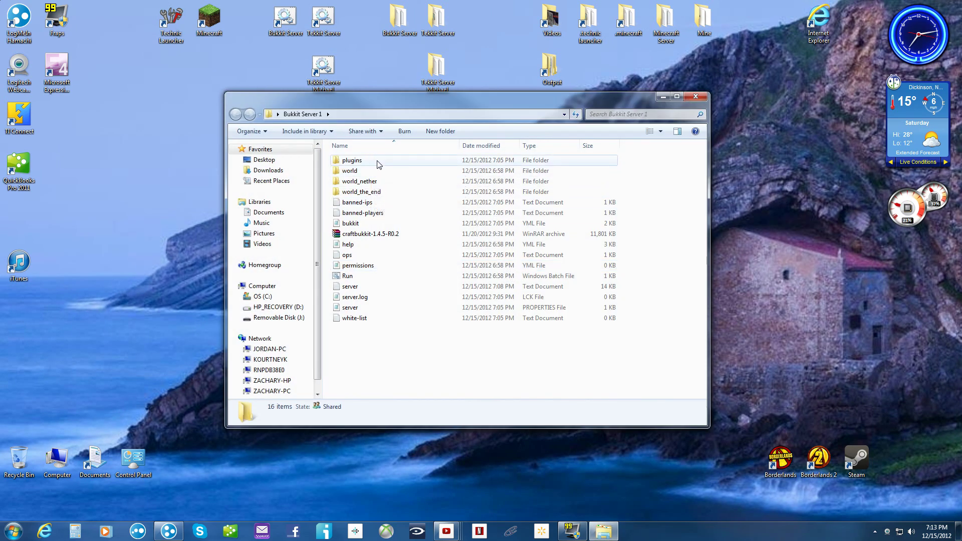
pyautogui.doubleClick(375, 161)
pyautogui.rightClick(389, 188)
pyautogui.click(441, 276)
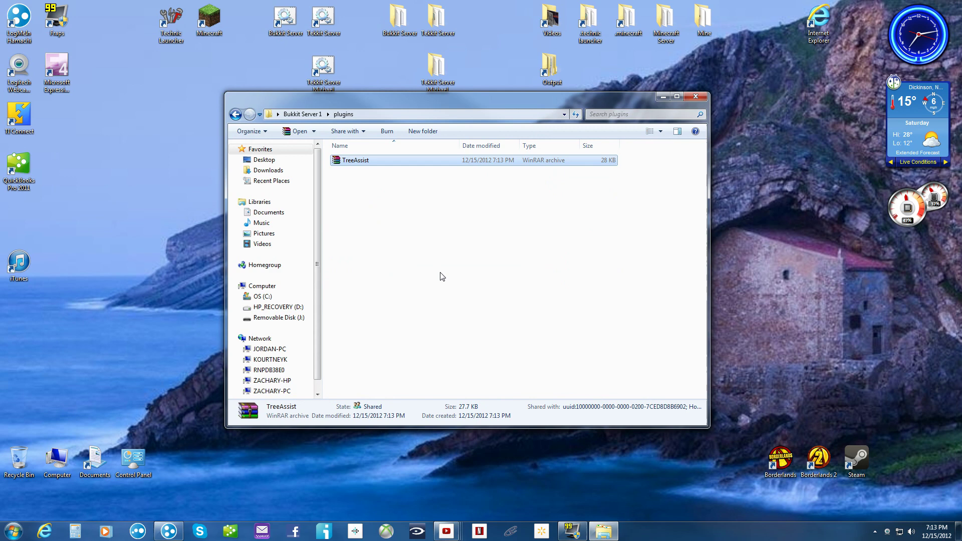
pyautogui.press('BackSpace')
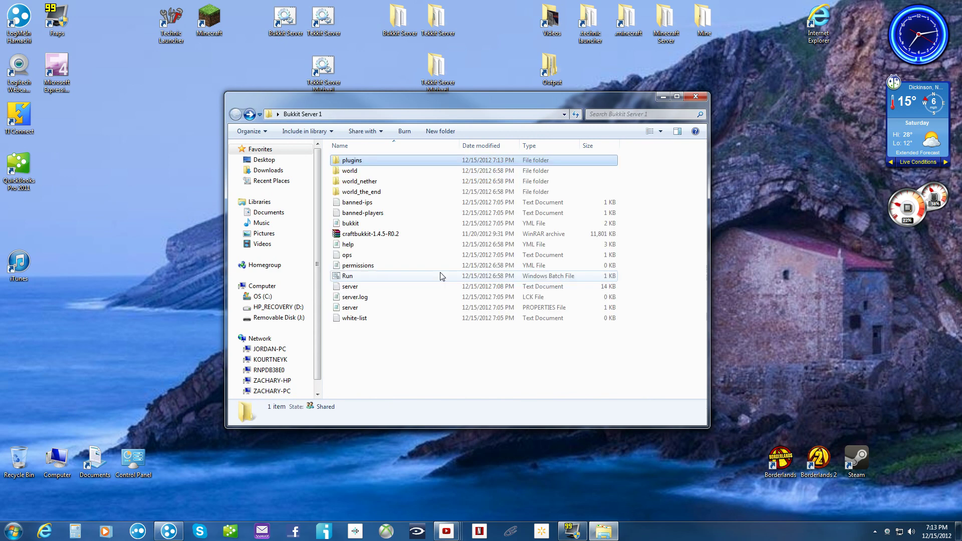
# - Start the server with Run.bat, minimise its console, and open plugins > TreeAssist
pyautogui.doubleClick(394, 276)
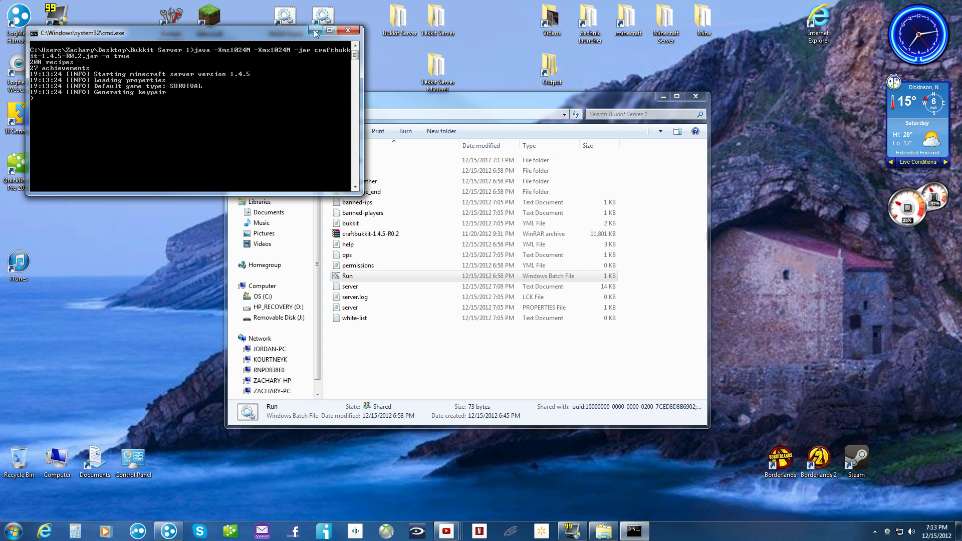
pyautogui.click(316, 26)
pyautogui.doubleClick(369, 160)
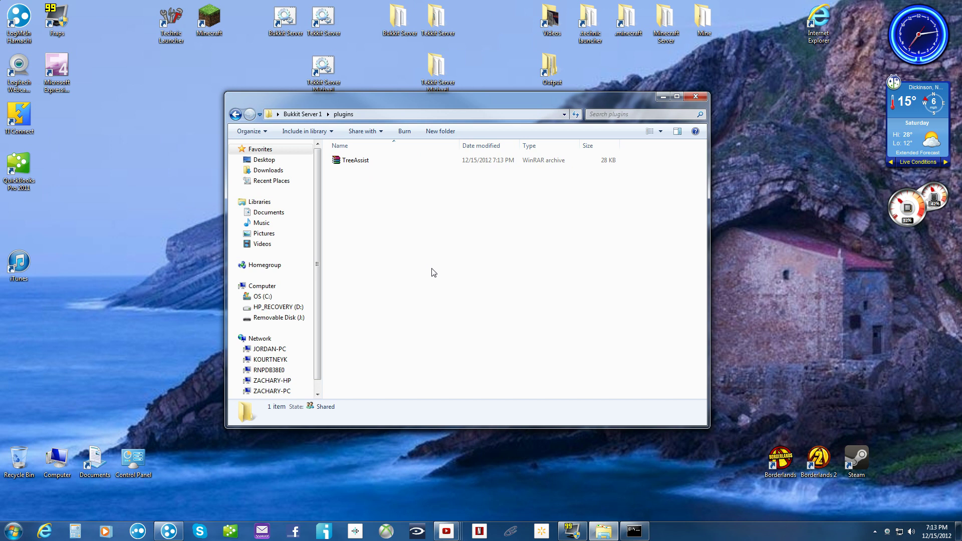
pyautogui.doubleClick(429, 163)
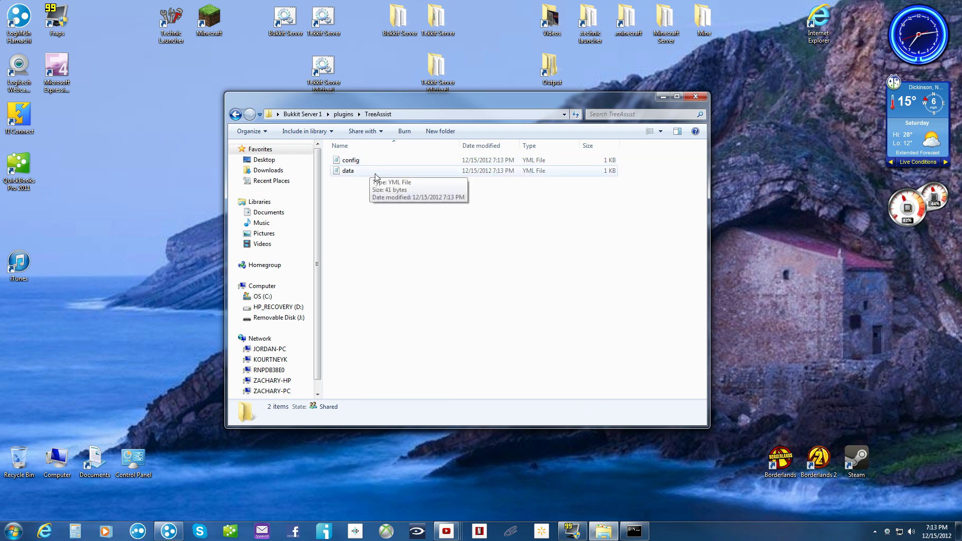
# - Change Apply Full Tool Damage from true to false in TreeAssist's config and save it
pyautogui.doubleClick(387, 161)
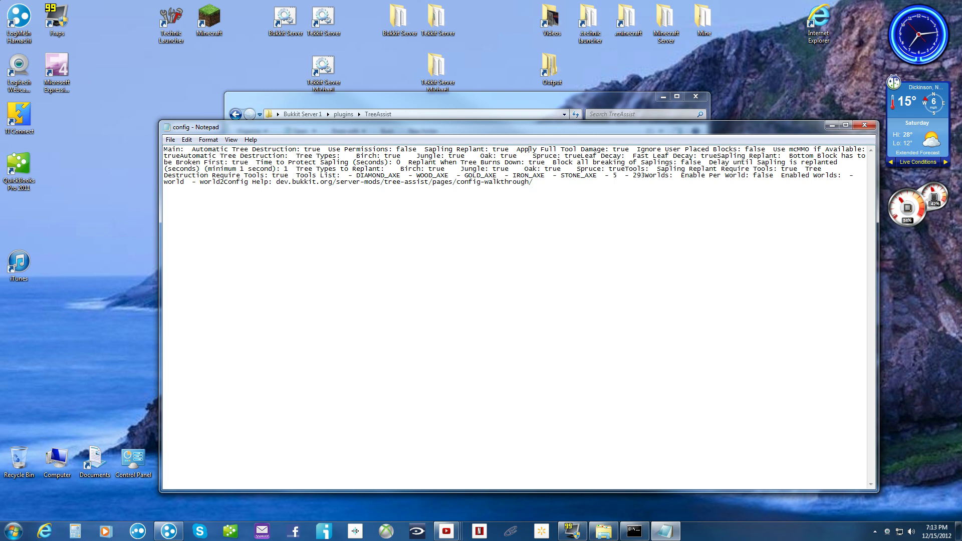
pyautogui.moveTo(528, 150); pyautogui.dragTo(629, 150)
pyautogui.write('false')
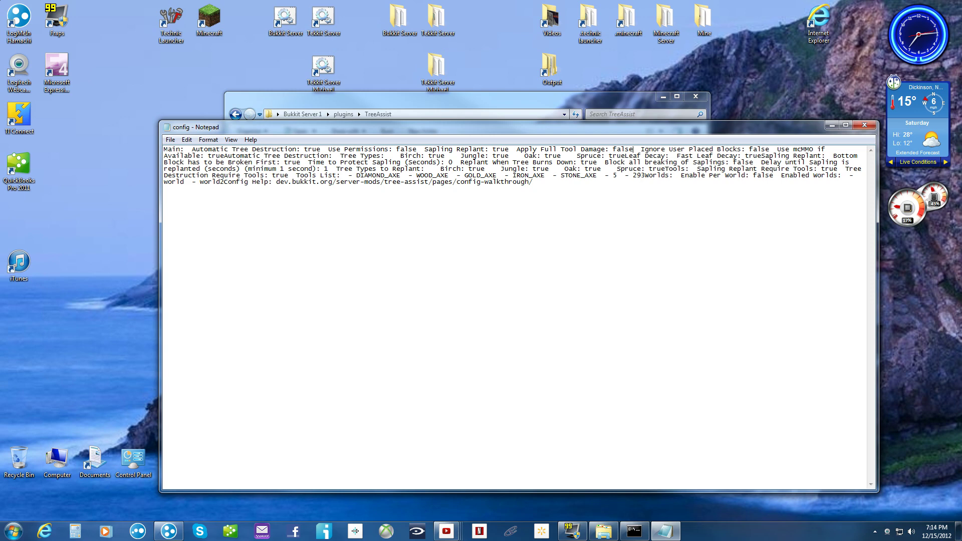
pyautogui.click(864, 129)
pyautogui.click(469, 275)
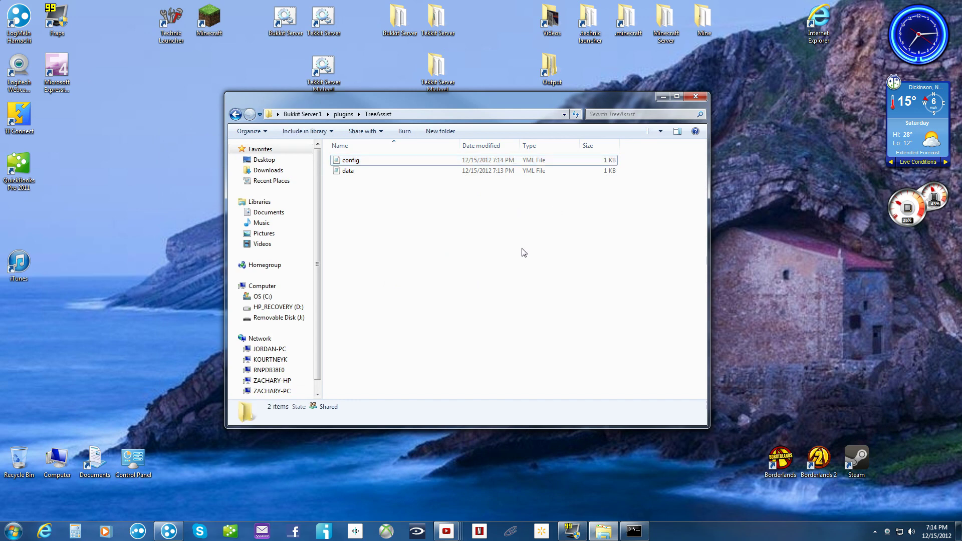
# - Close the TreeAssist folder, then launch Minecraft and log in
pyautogui.hotkey('alt', 'F4')
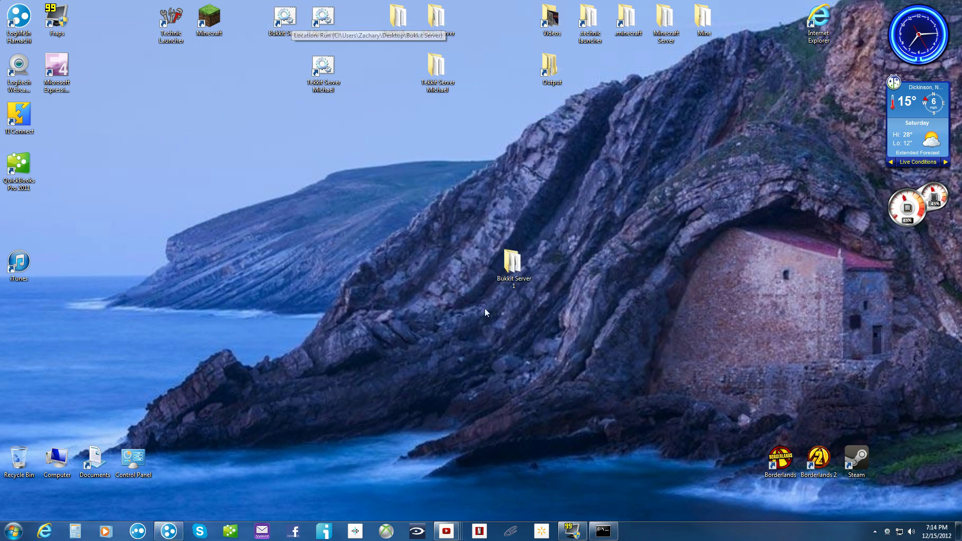
pyautogui.doubleClick(210, 22)
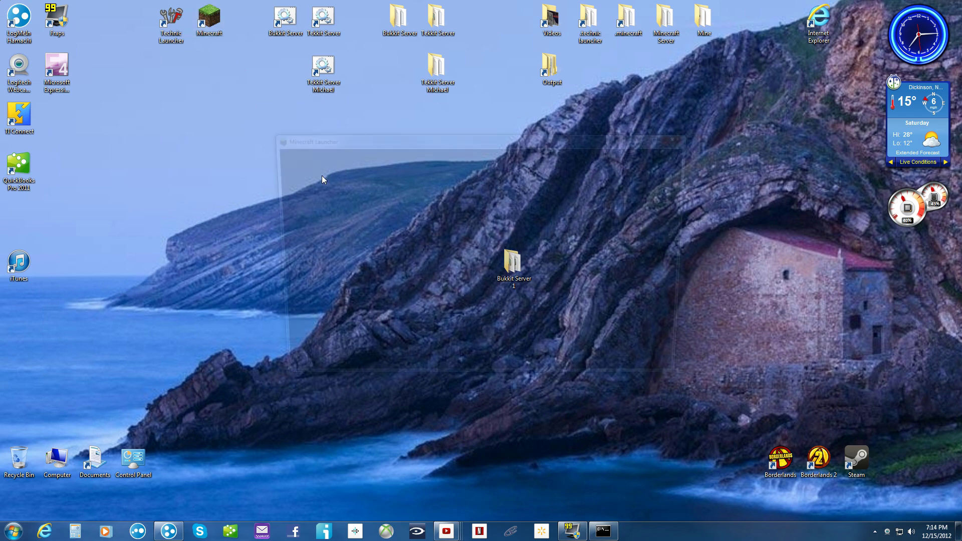
pyautogui.click(665, 363)
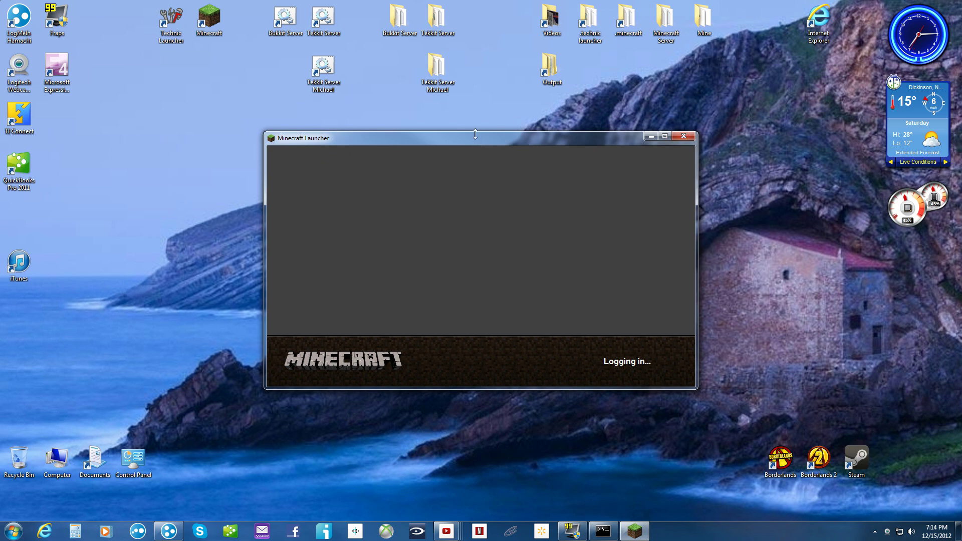
# - Run the reload command in the Bukkit server console to reload TreeAssist
pyautogui.click(600, 532)
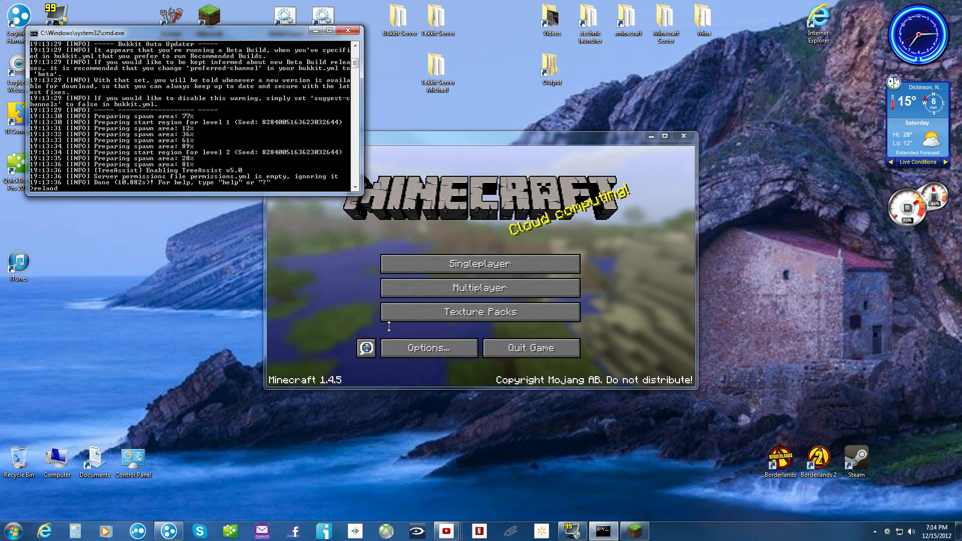
pyautogui.write('relaoad')
pyautogui.press('Return')
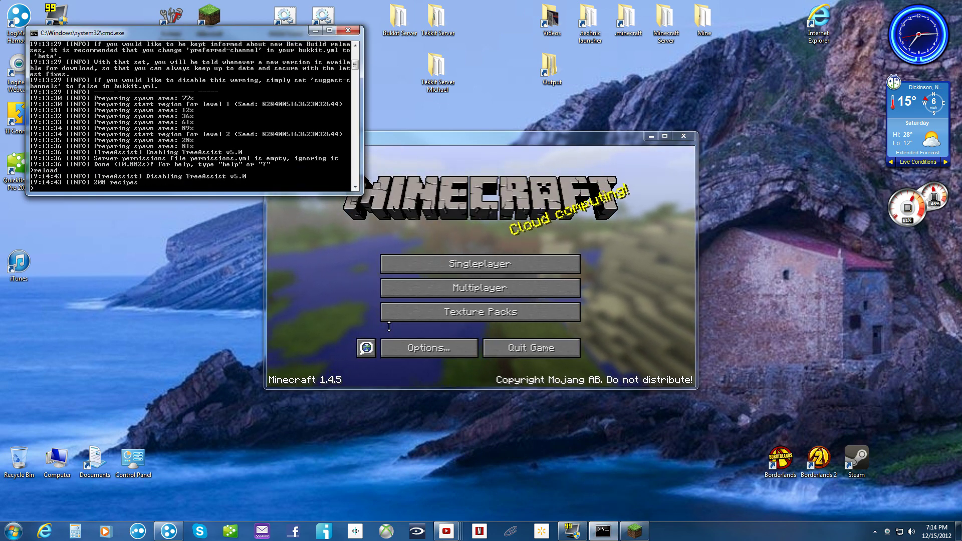
# - Minimise the console, maximise Minecraft, and join the local server from the Multiplayer list
pyautogui.click(316, 30)
pyautogui.click(480, 287)
pyautogui.moveTo(578, 136); pyautogui.dragTo(561, 0)
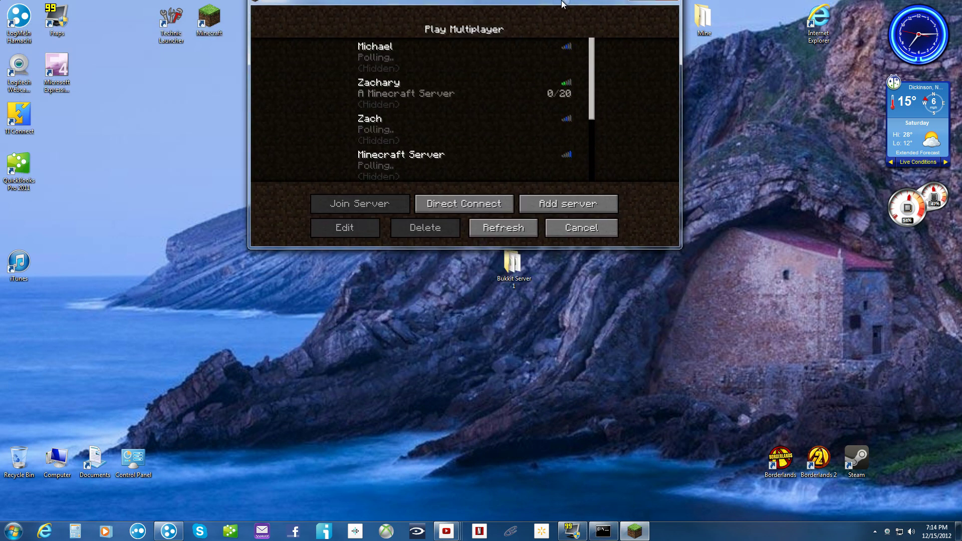
pyautogui.click(522, 182)
pyautogui.press('Return')
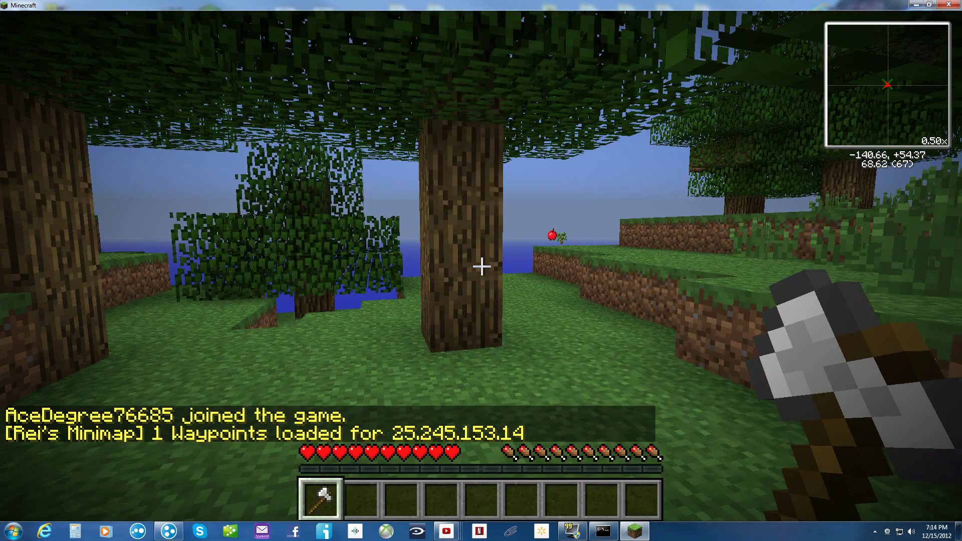
# - Chop the oak trunk once with the axe and collect the 6 logs and 2 saplings
pyautogui.press('w')
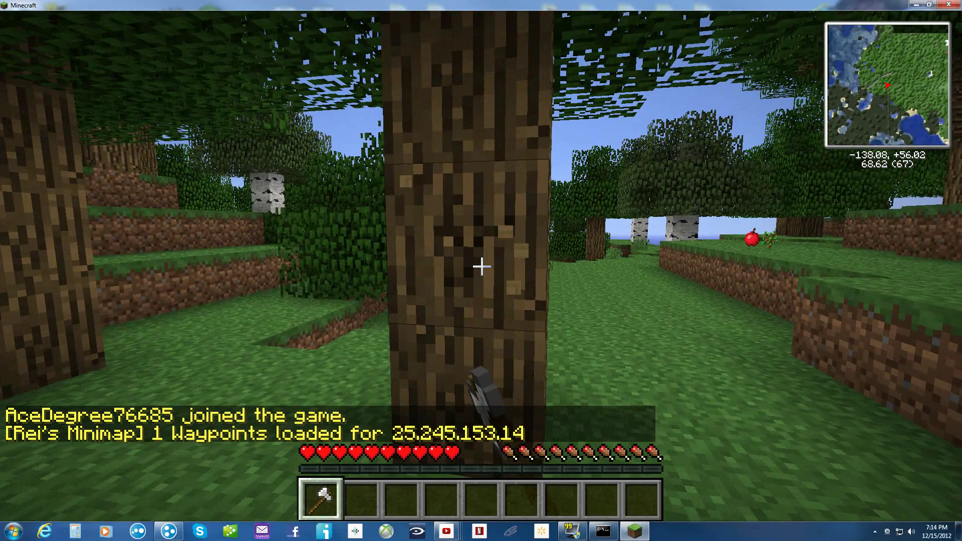
pyautogui.click(481, 266)
pyautogui.press('w')
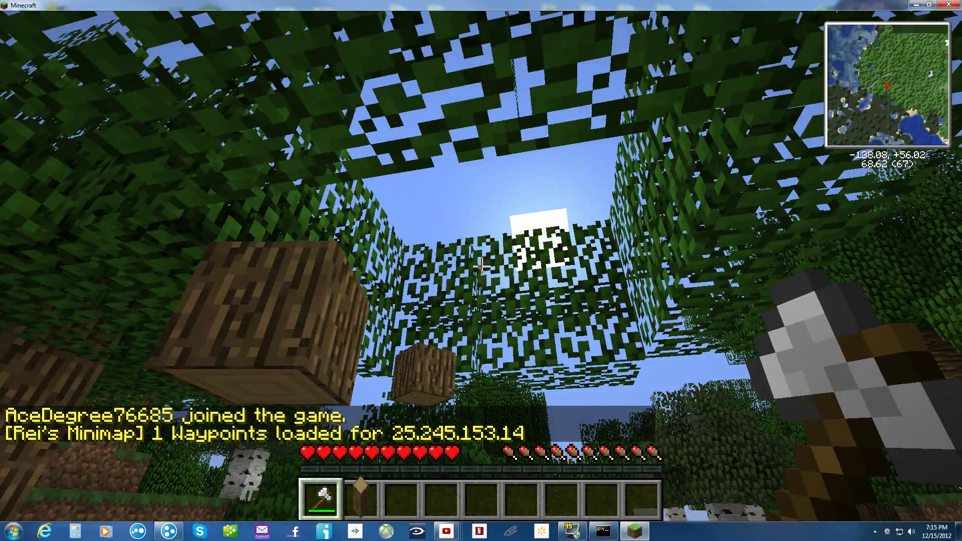
pyautogui.press('w')
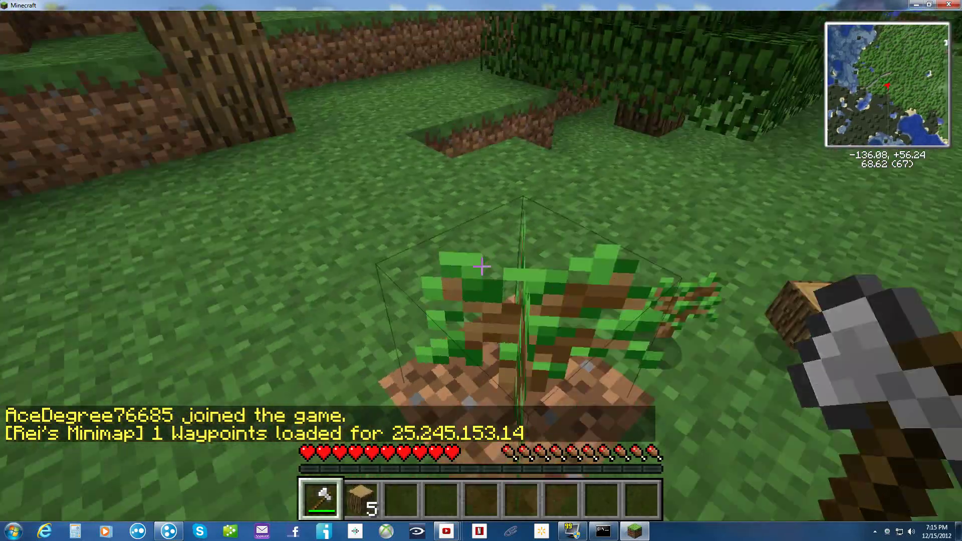
pyautogui.press('s')
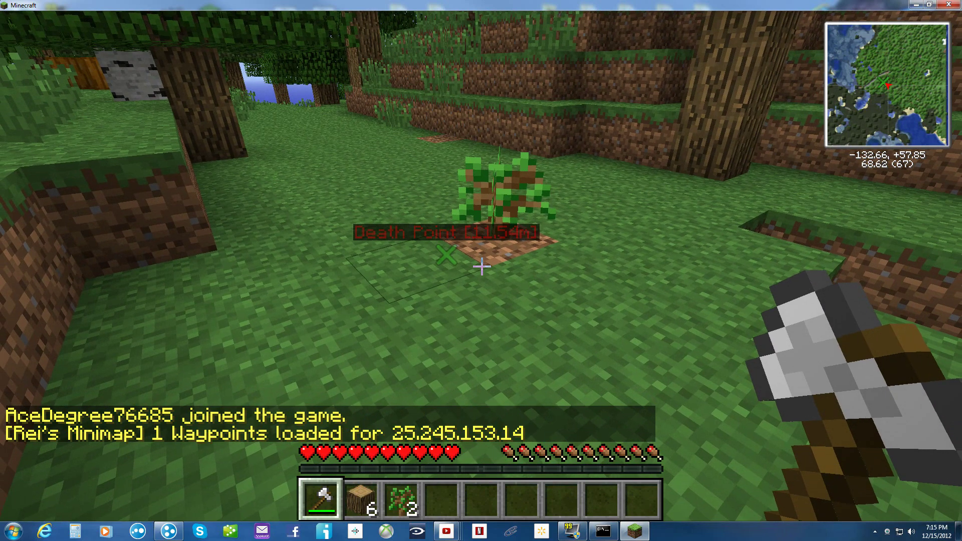
# - Remove the Death Point waypoint in Rei's Minimap, then resume play
pyautogui.press('m')
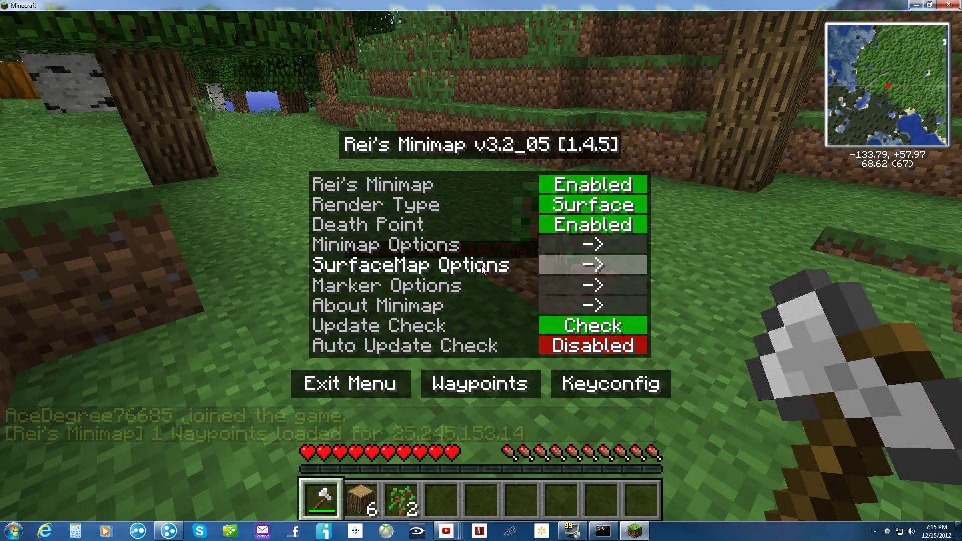
pyautogui.click(500, 390)
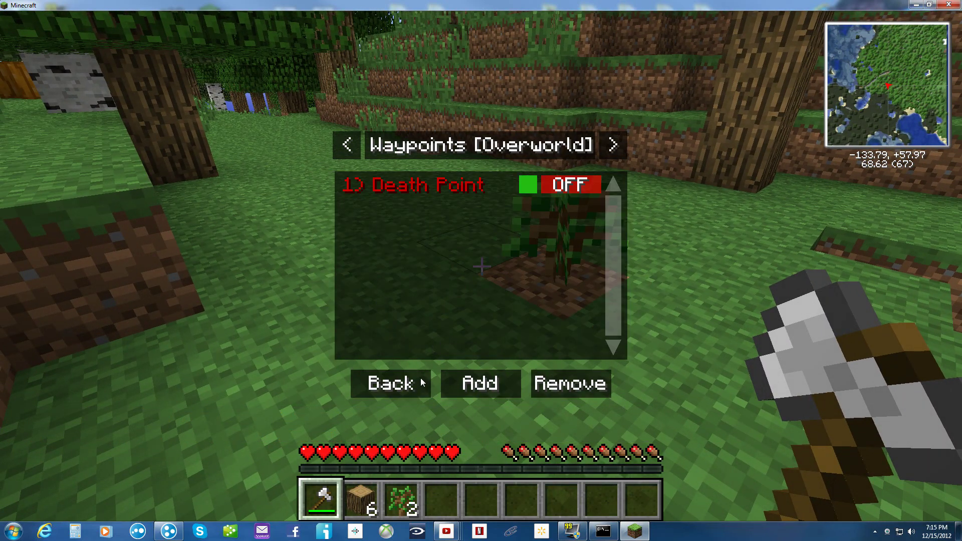
pyautogui.press('Escape')
# - Fell another oak tree whole with the axe and gather its dropped logs and saplings
pyautogui.press('w')
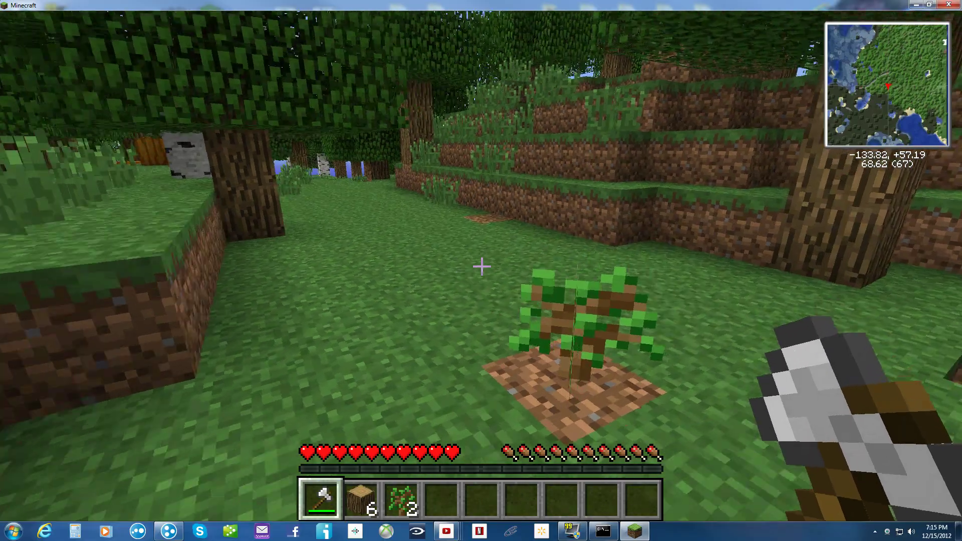
pyautogui.press('s')
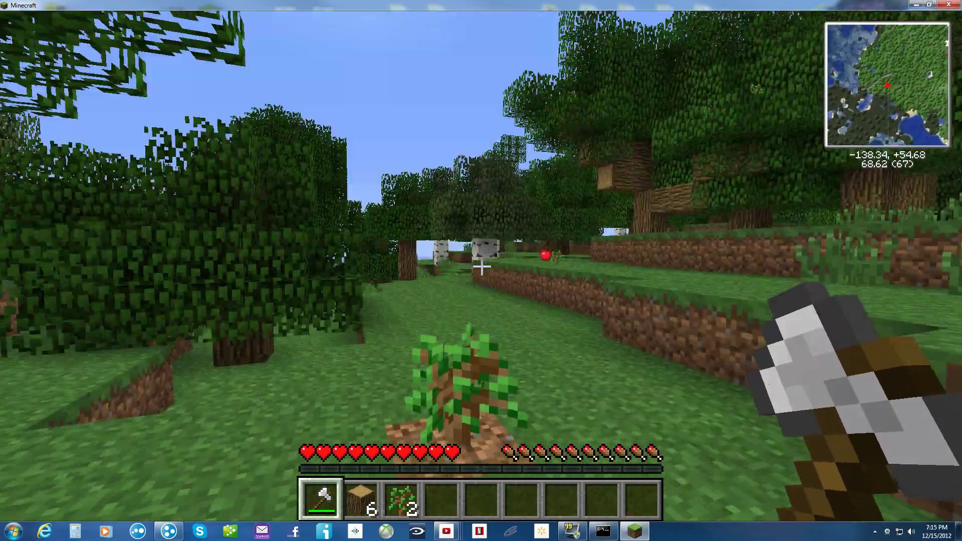
pyautogui.press('w')
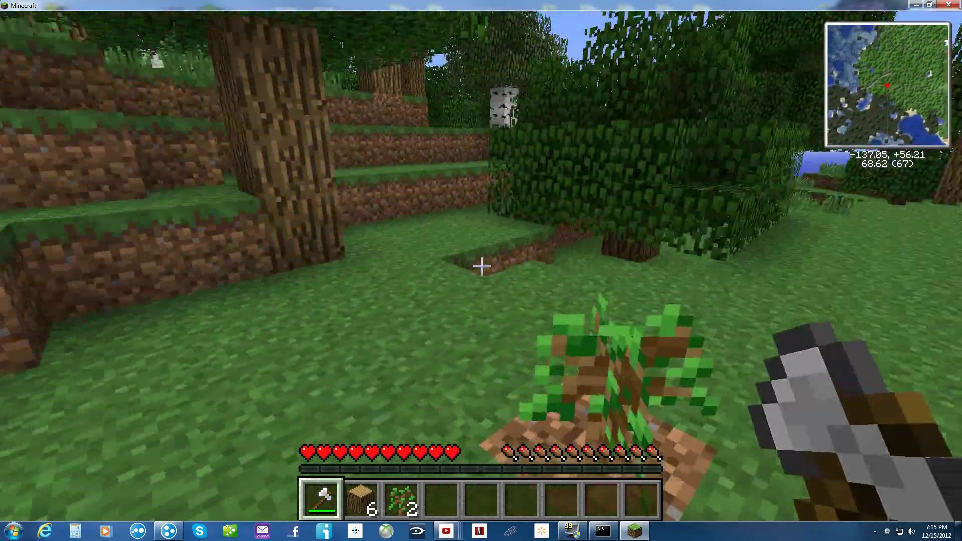
pyautogui.press('w')
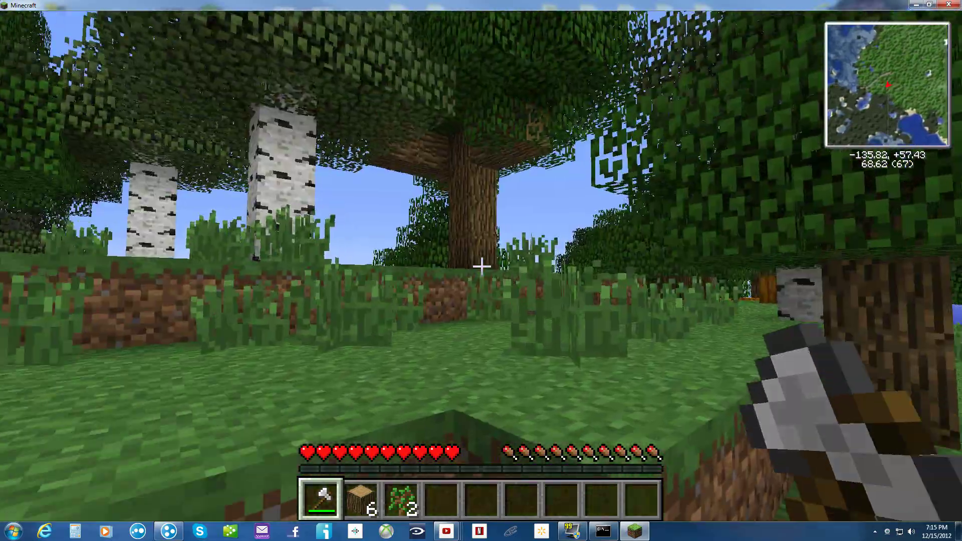
pyautogui.press('w')
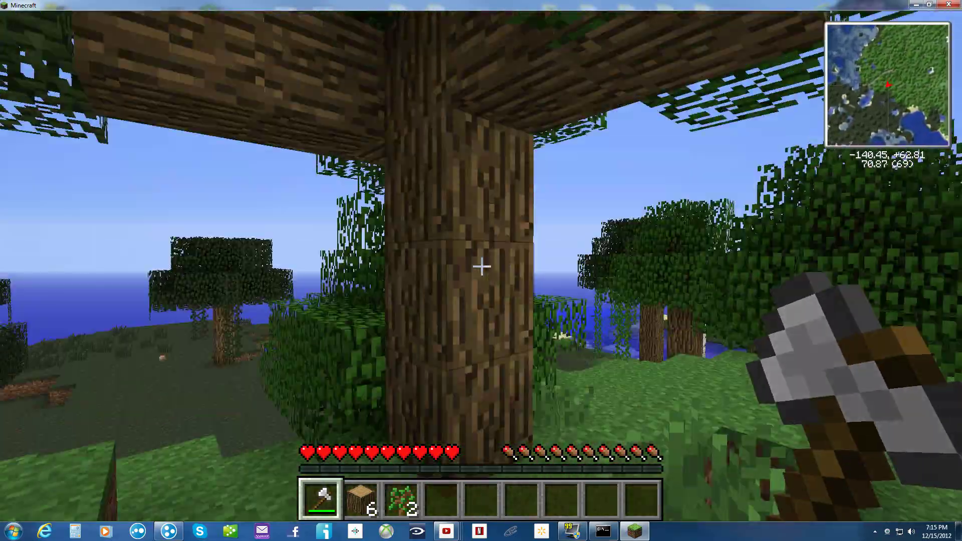
pyautogui.click(482, 266)
pyautogui.press('w')
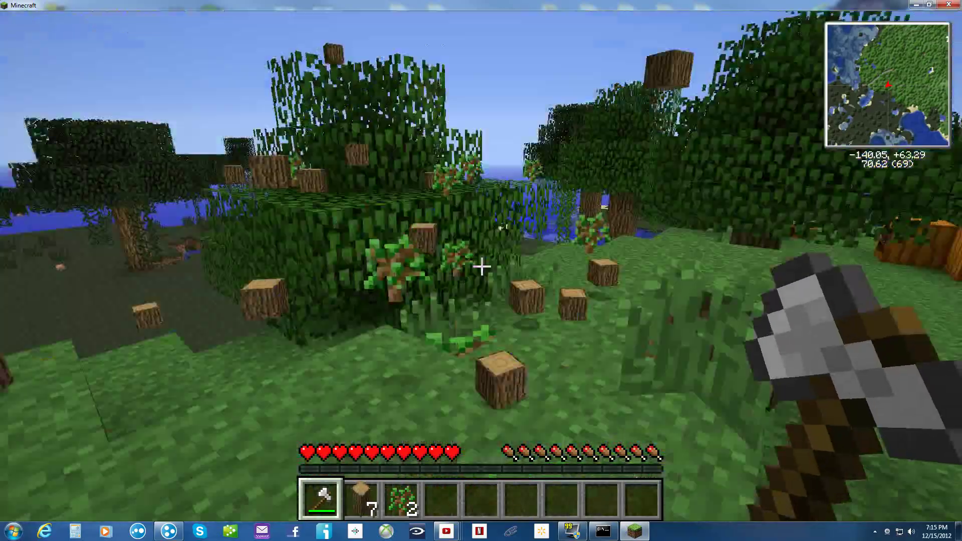
pyautogui.press('w')
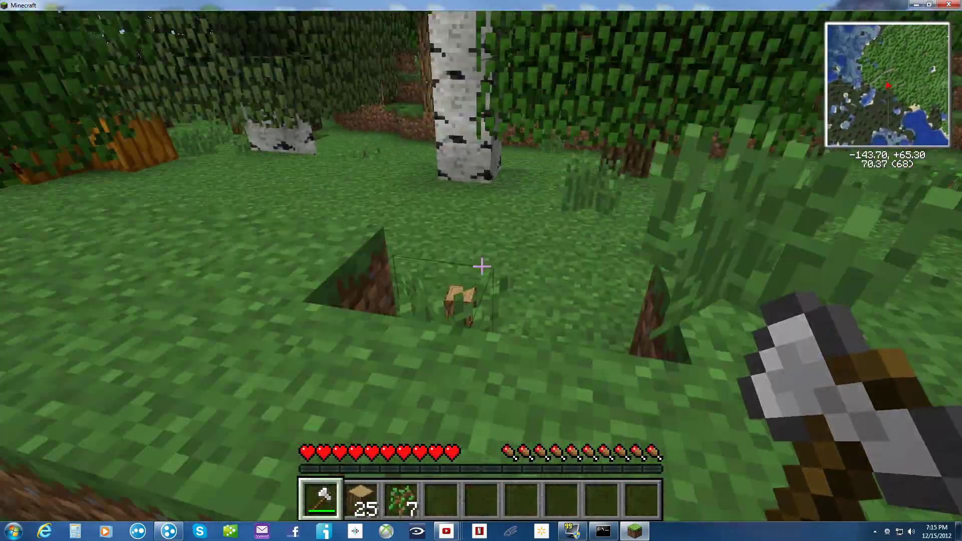
pyautogui.press('w')
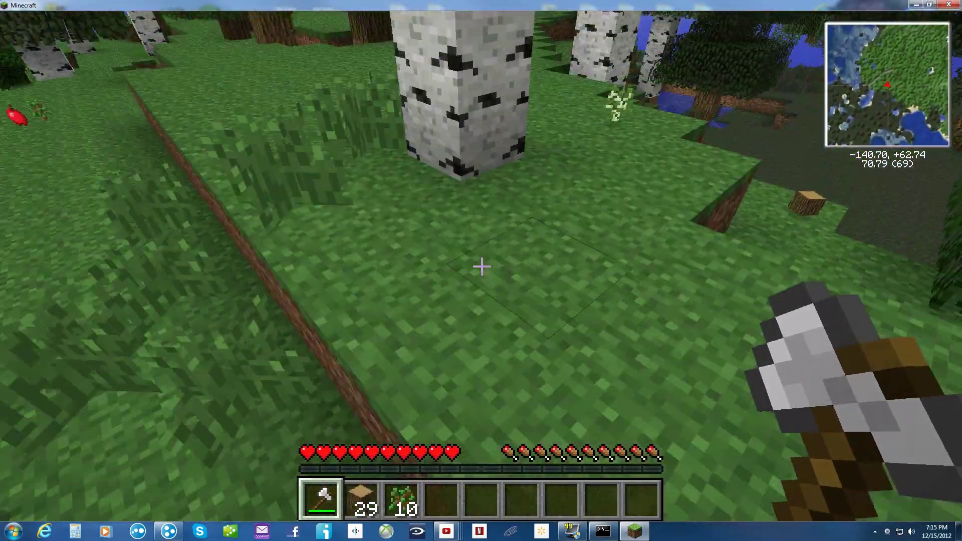
# - Chop down a birch tree and collect its birch logs, an apple and scattered saplings
pyautogui.press('w')
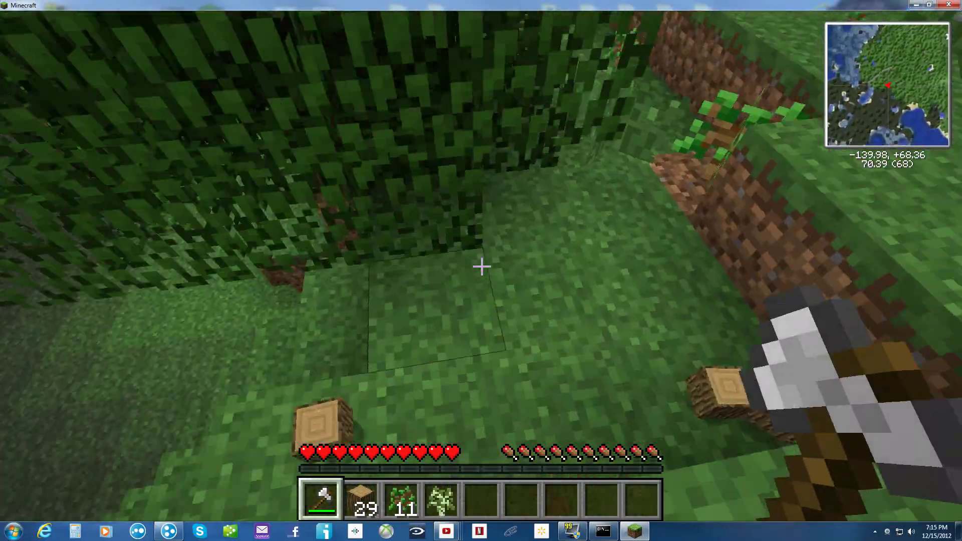
pyautogui.press('w')
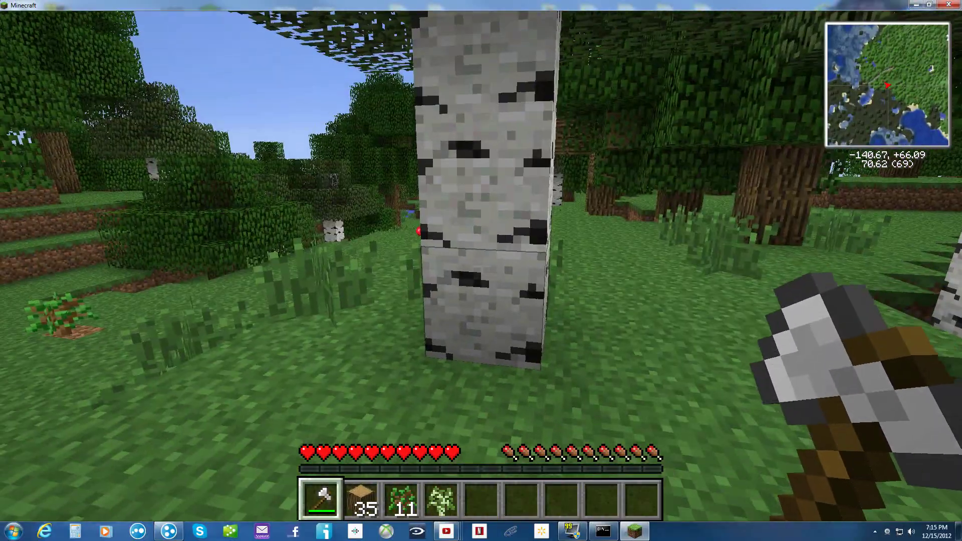
pyautogui.moveTo(482, 267); pyautogui.dragTo(481, 267)
pyautogui.press('w')
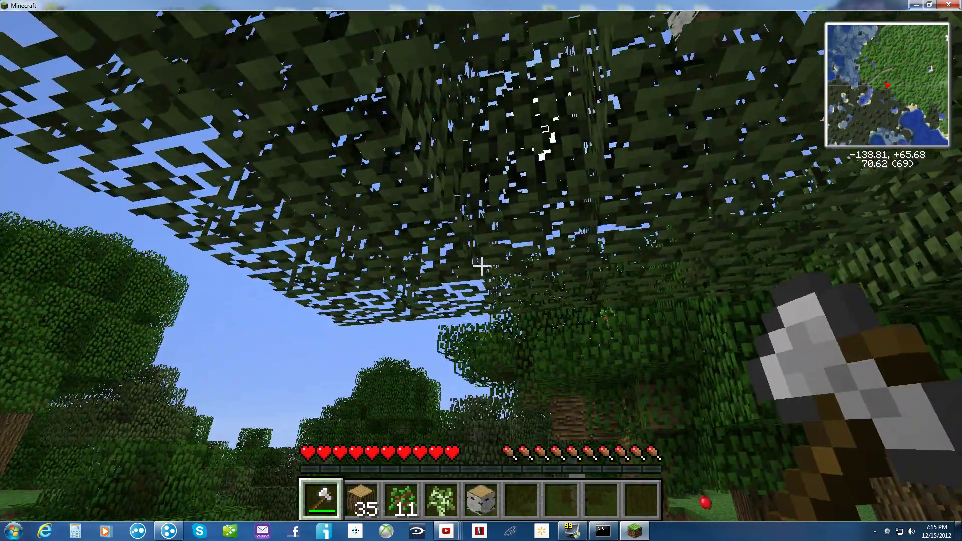
pyautogui.press('w')
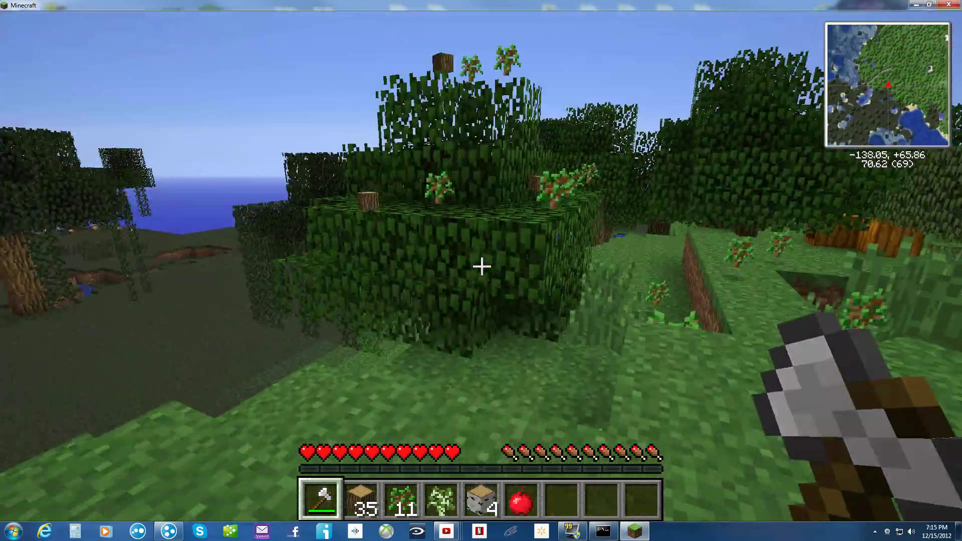
pyautogui.press('w')
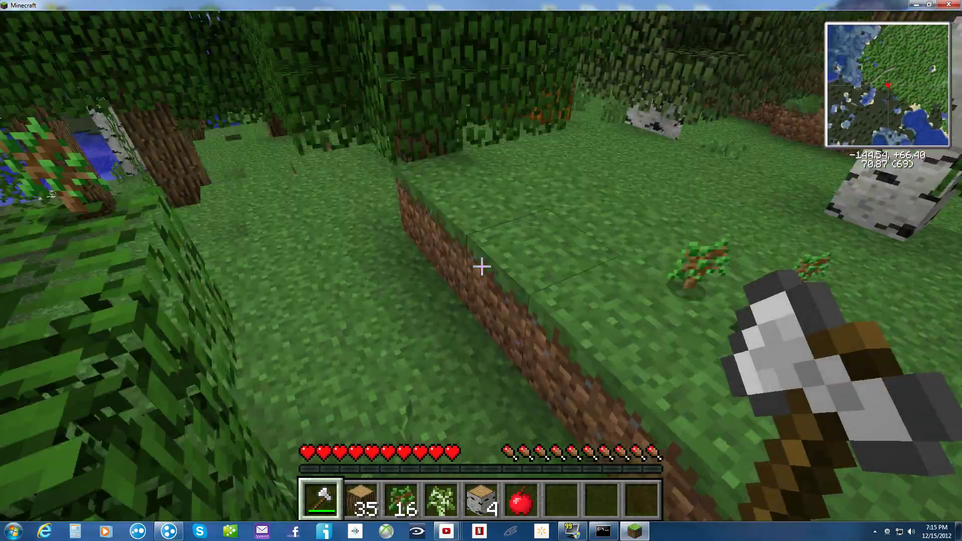
# - Pick up the remaining birch saplings and drops around the cleared area
pyautogui.press('w')
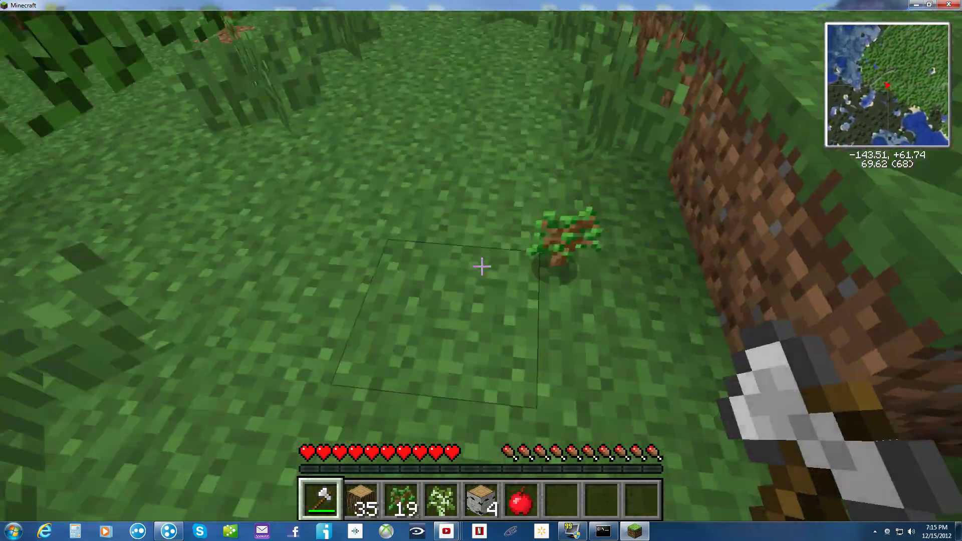
pyautogui.press('w')
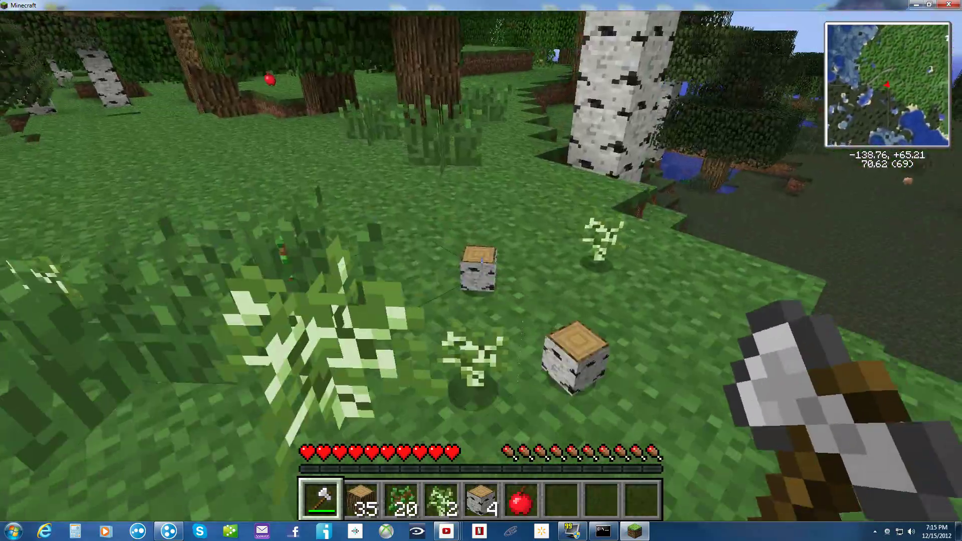
pyautogui.press('w')
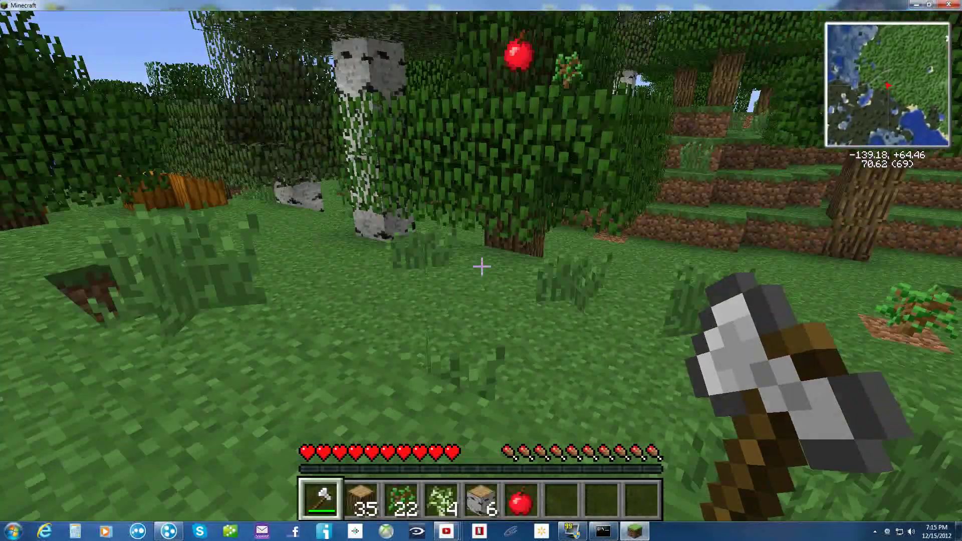
# - Disconnect from the server and quit Minecraft to the Windows desktop
pyautogui.press('Escape')
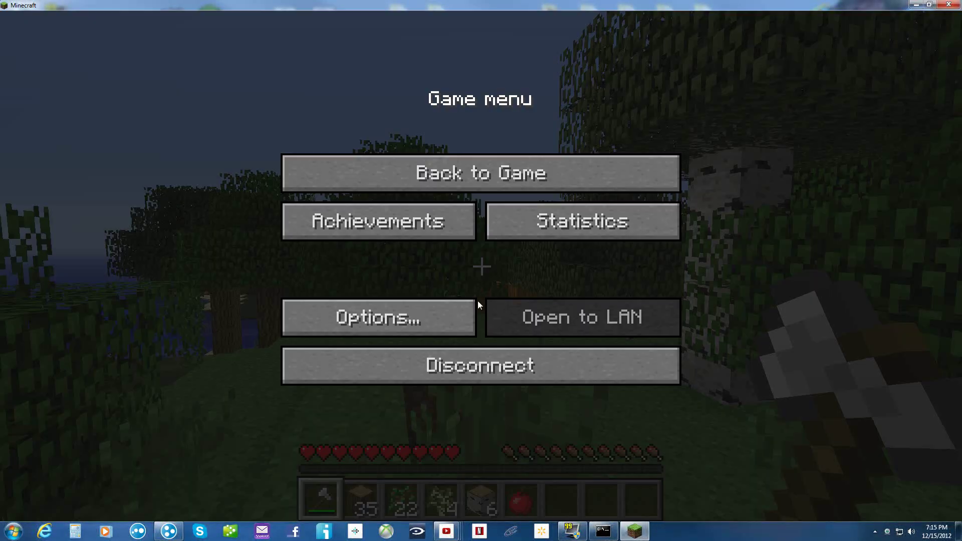
pyautogui.click(489, 359)
pyautogui.click(588, 417)
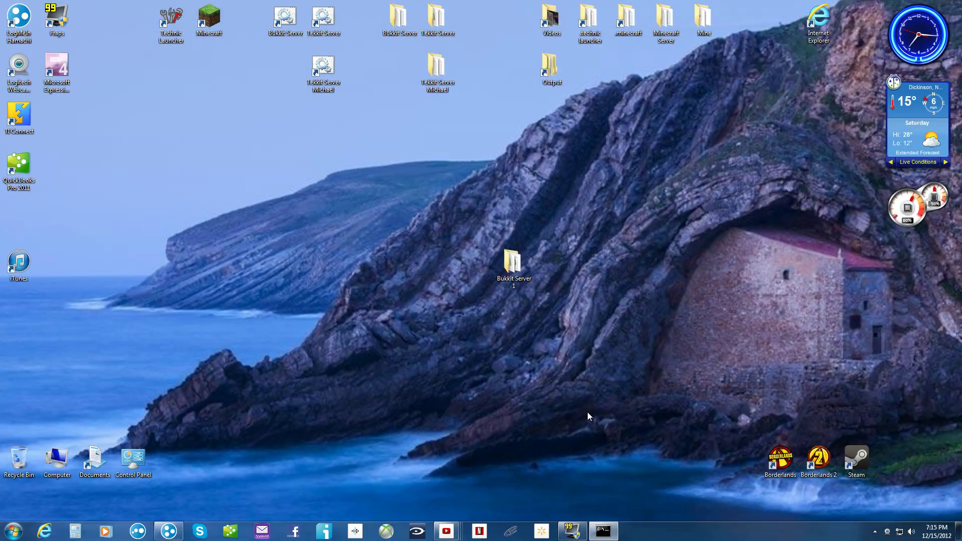